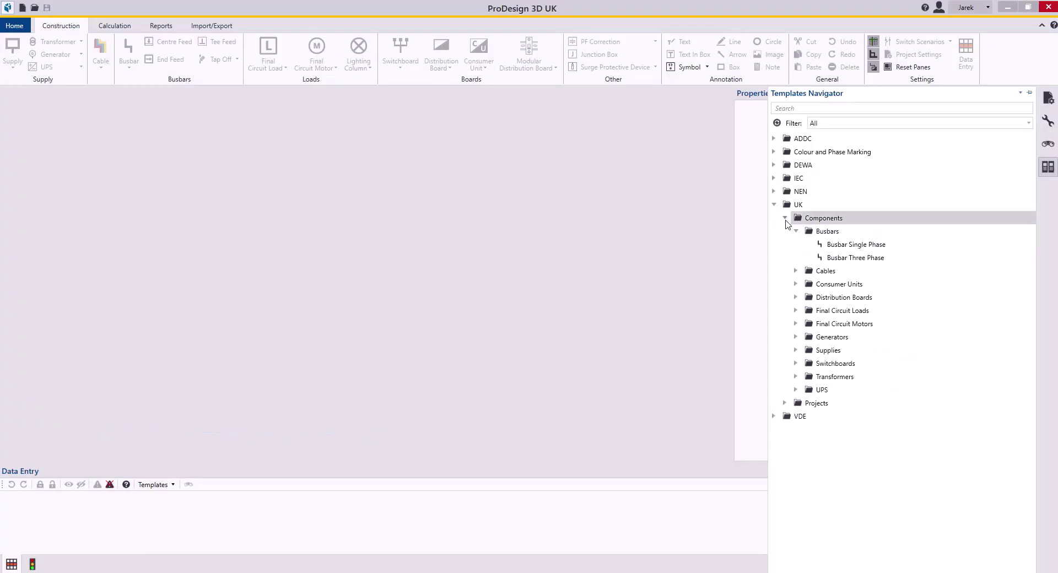
# Open the Three Phase cable template and expand the Distribution Boards template folder.
pyautogui.click(796, 270)
pyautogui.doubleClick(845, 297)
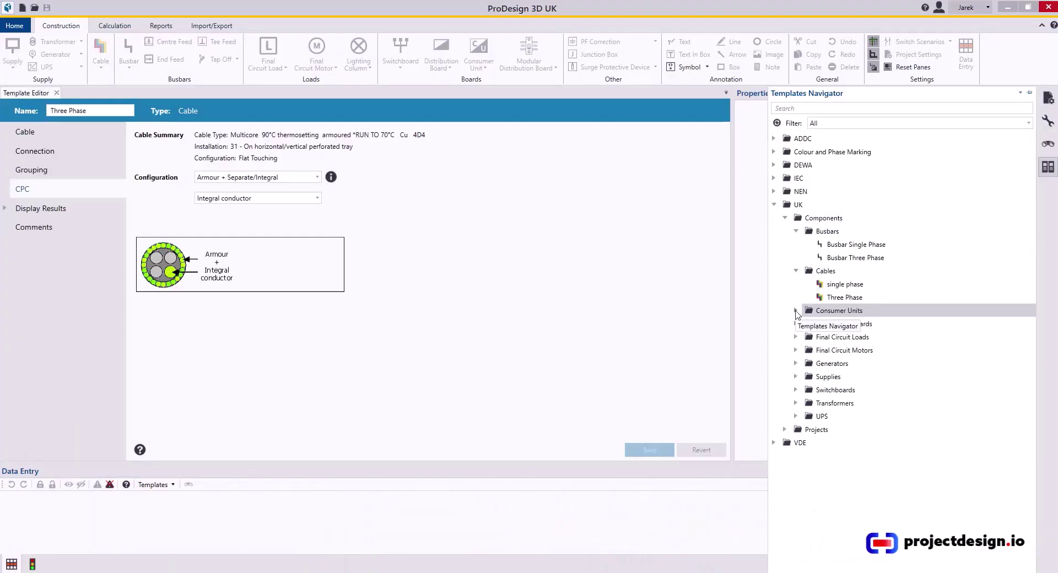
pyautogui.click(802, 325)
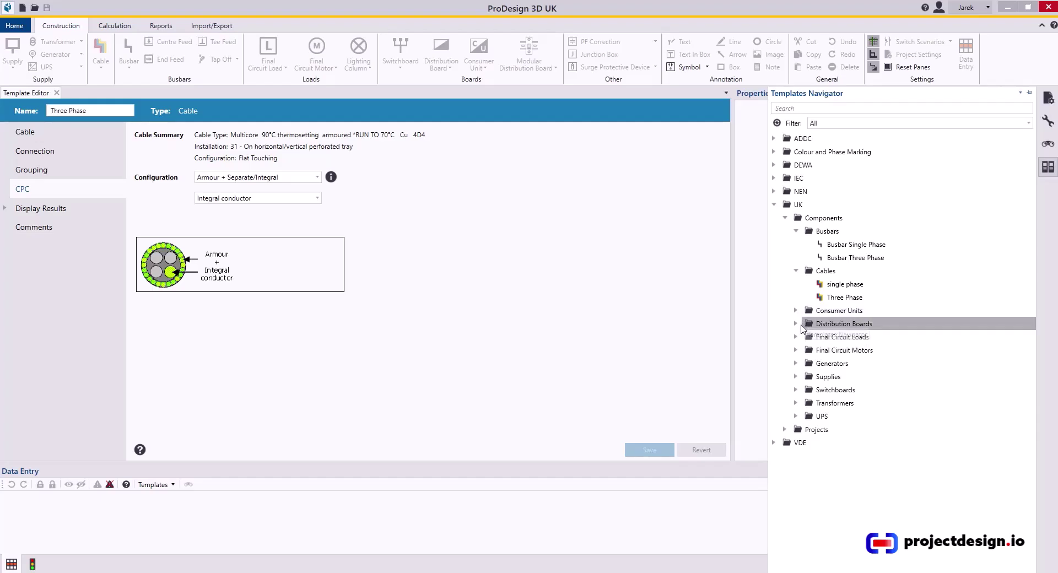
pyautogui.click(796, 324)
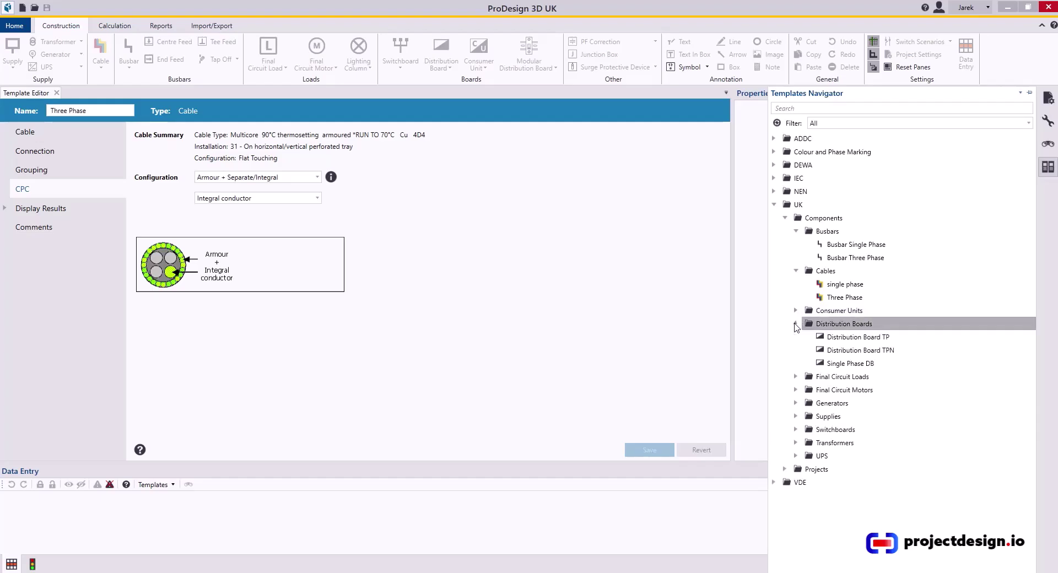
# Open Distribution Board TPN and check its 24 ways, 160 A load and 25 kA fault ratings.
pyautogui.doubleClick(856, 354)
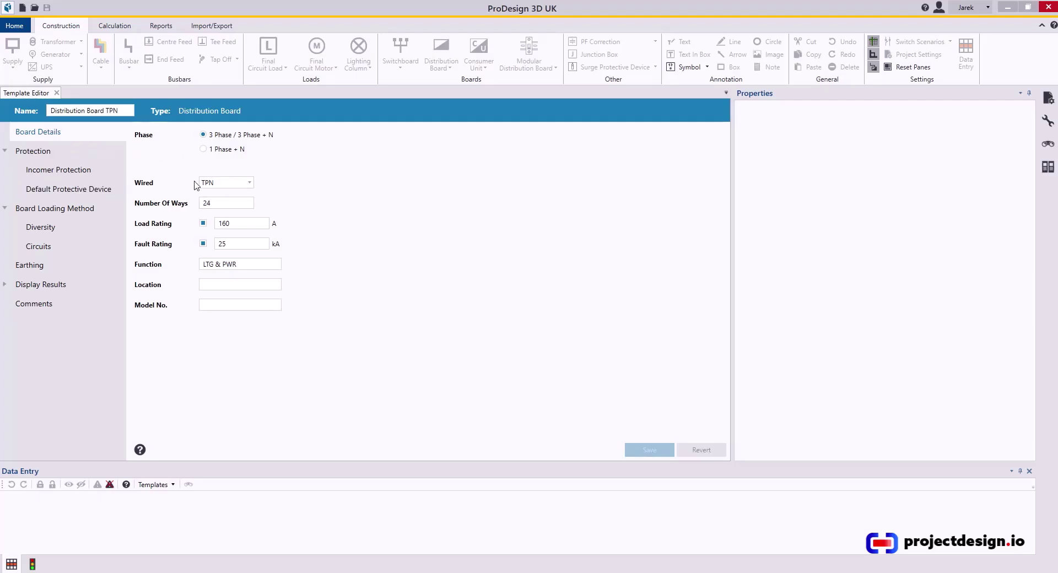
pyautogui.doubleClick(222, 201)
pyautogui.click(241, 226)
pyautogui.click(245, 244)
pyautogui.click(204, 223)
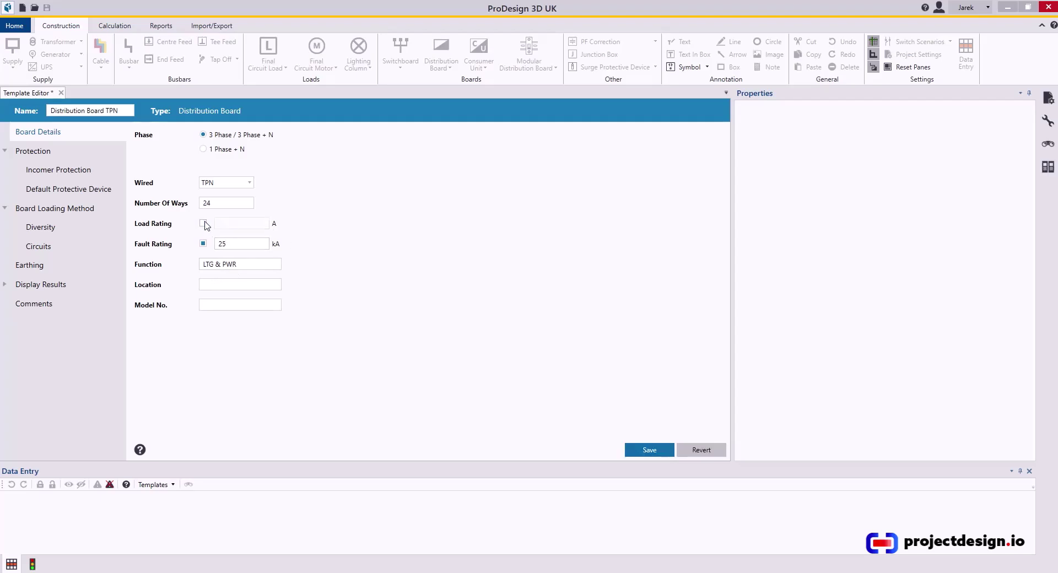
pyautogui.click(203, 223)
# Keep the incomer protection as an Isolating Switch rated 160 A.
pyautogui.click(77, 158)
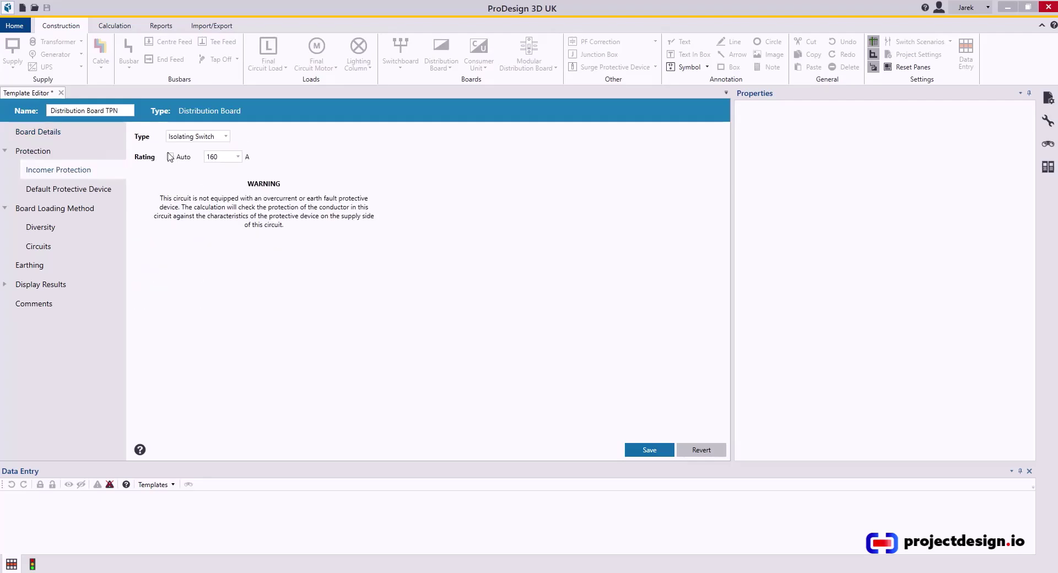
pyautogui.click(211, 141)
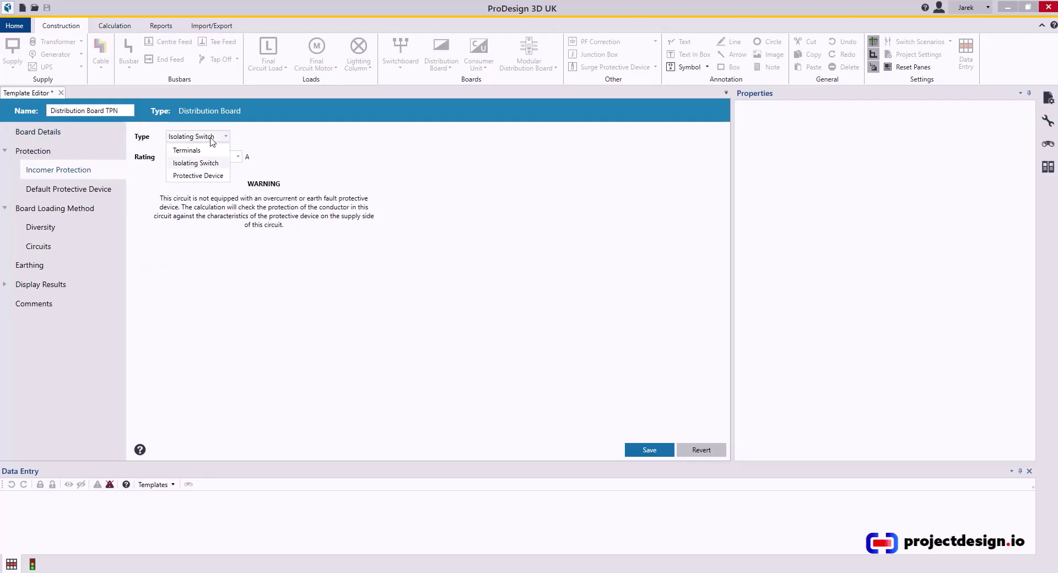
pyautogui.click(190, 163)
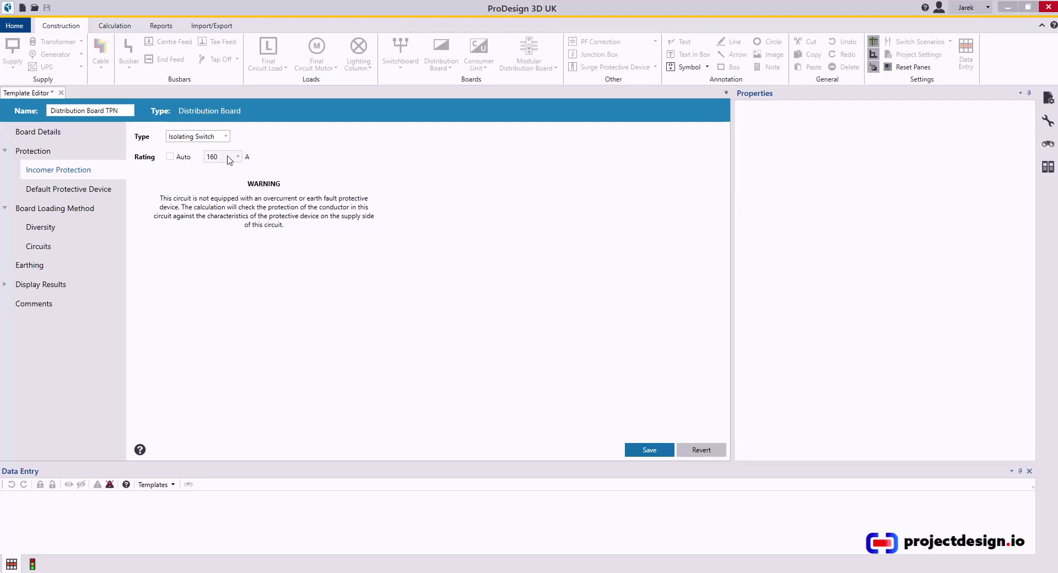
pyautogui.click(91, 193)
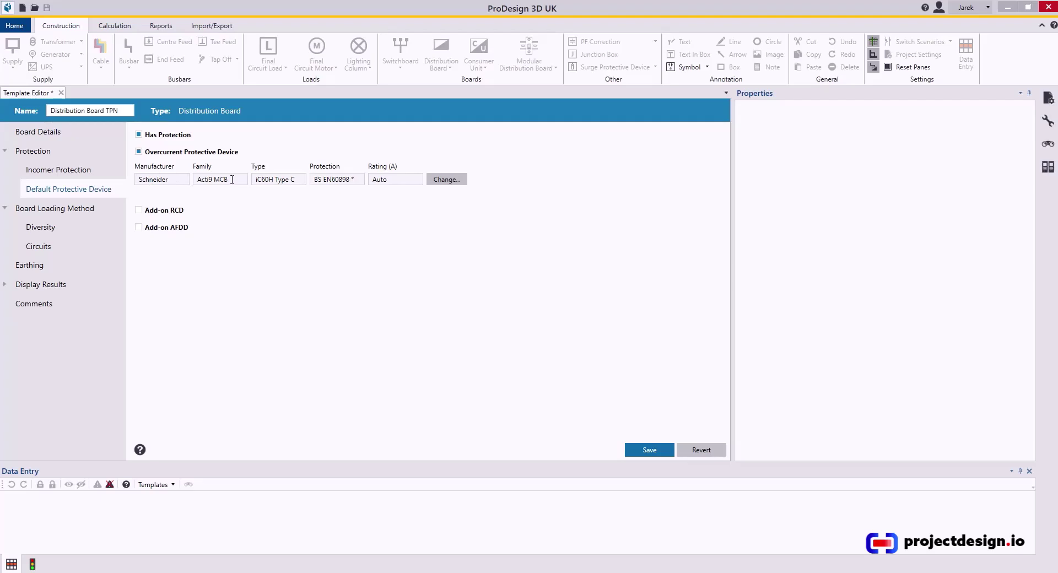
# Change the default protective device to Schneider Acti9 MCB iC60H Type C with Auto rating.
pyautogui.click(447, 179)
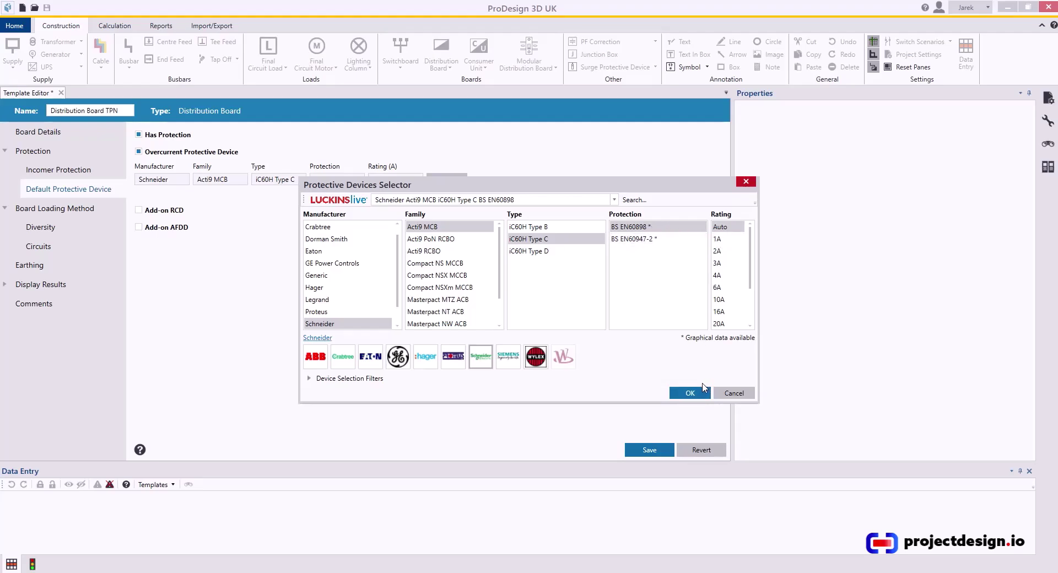
pyautogui.click(691, 393)
pyautogui.click(62, 214)
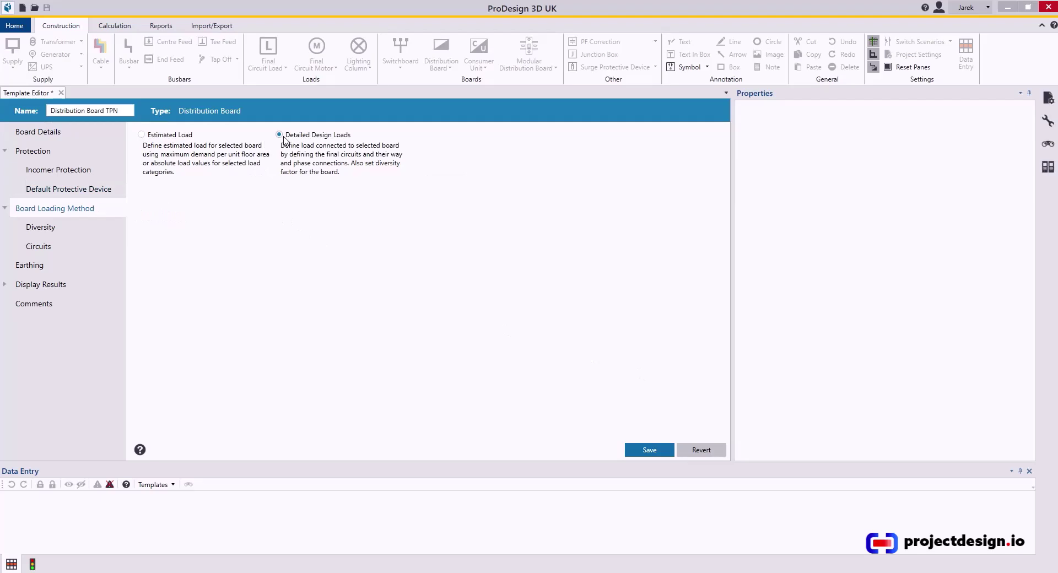
# Review the Diversity manual settings, then scroll through the board's all-spare circuit layout.
pyautogui.click(43, 227)
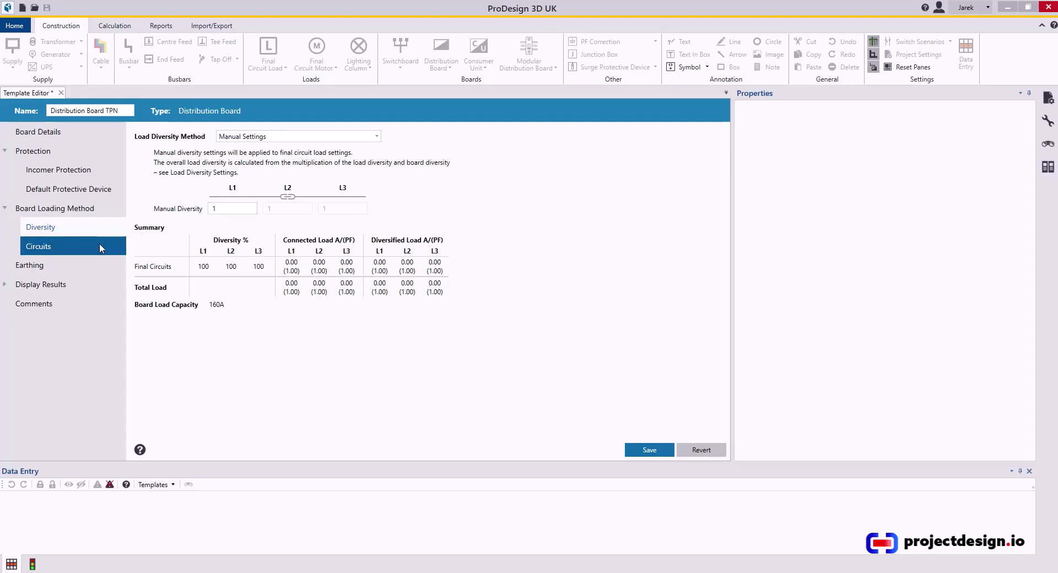
pyautogui.click(48, 248)
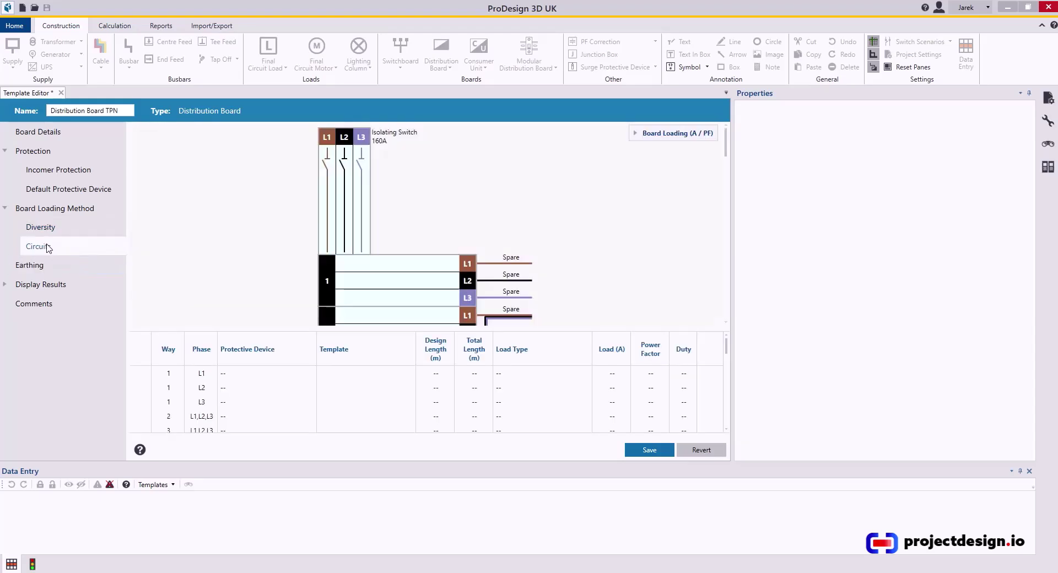
pyautogui.scroll(-2, 441, 260)
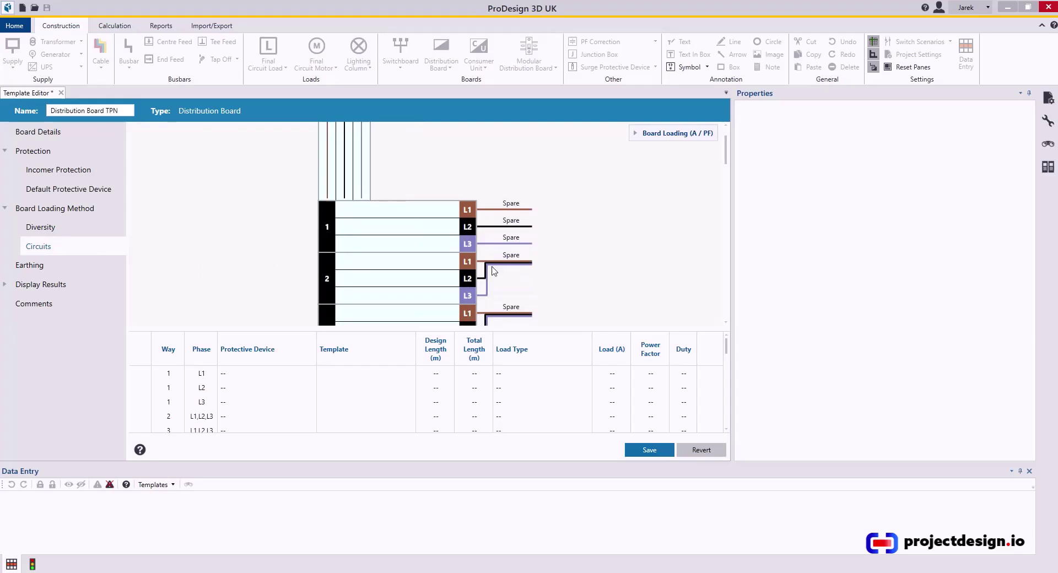
pyautogui.scroll(-2, 493, 271)
pyautogui.scroll(2, 442, 248)
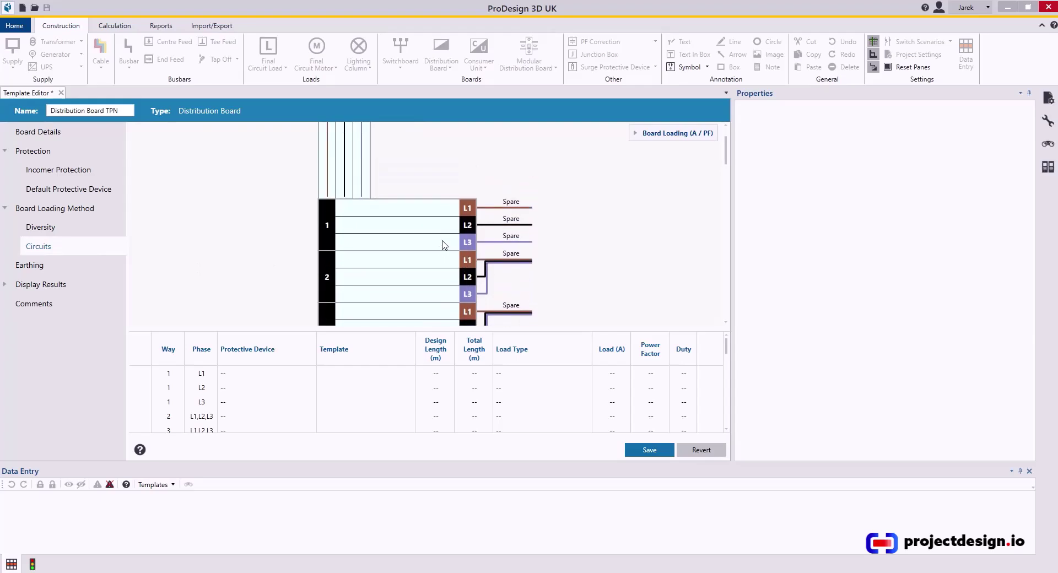
pyautogui.scroll(-1, 513, 265)
# Add a 10 A circuit to way 1 L1, delete it, and bring up the diagram's Rows options.
pyautogui.click(518, 189)
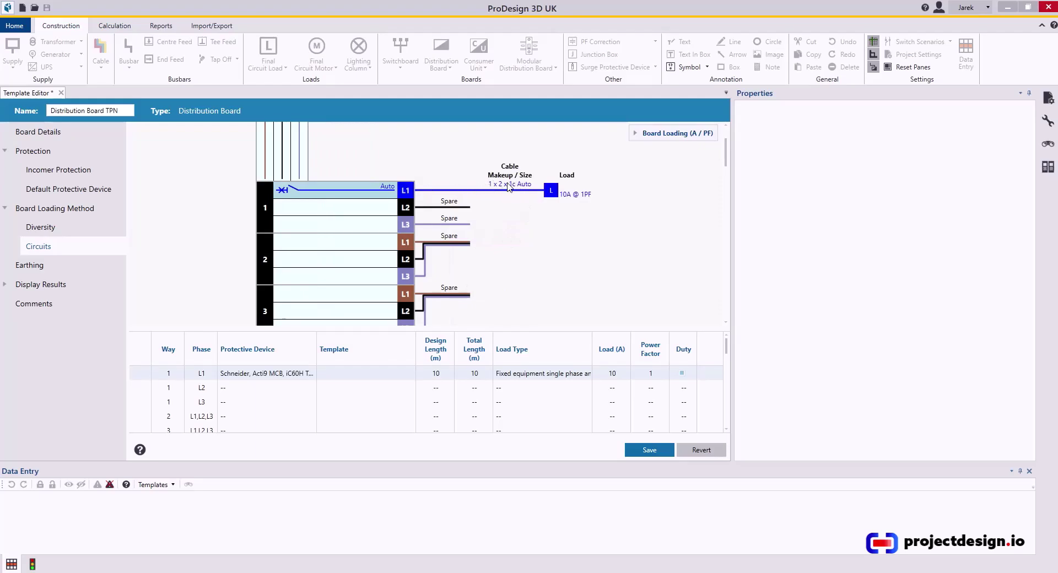
pyautogui.rightClick(510, 187)
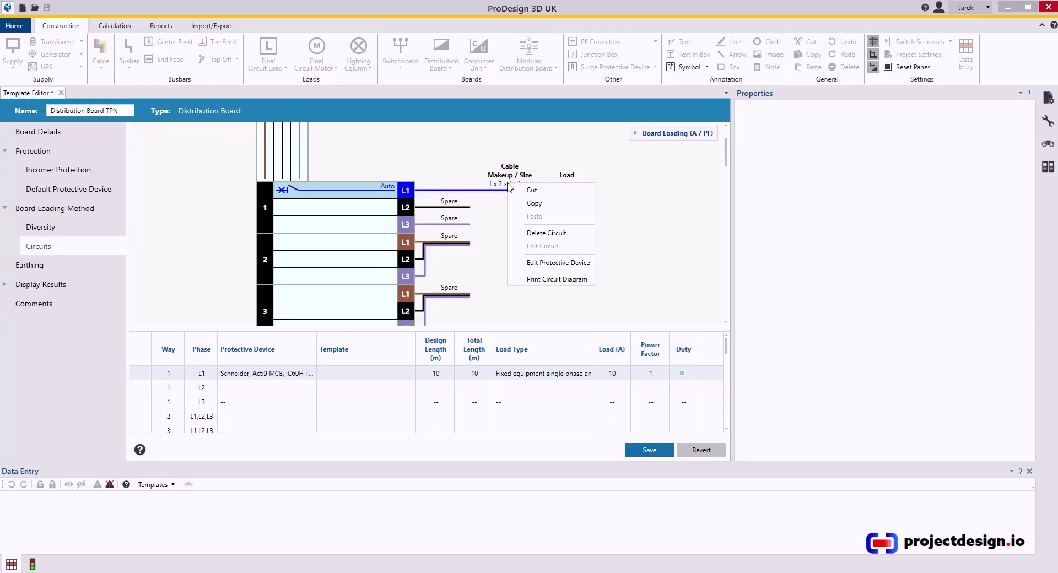
pyautogui.click(540, 233)
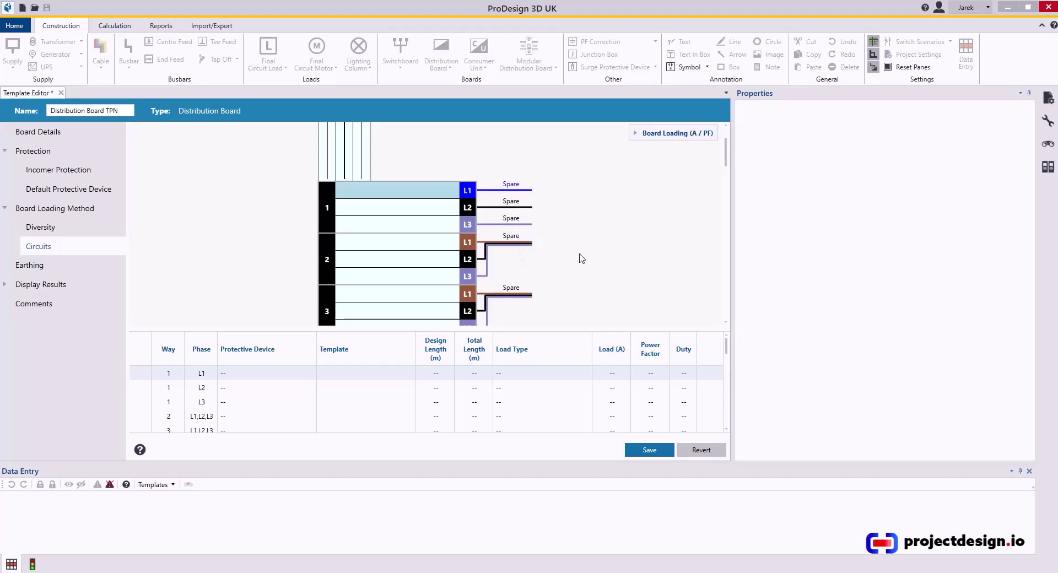
pyautogui.rightClick(601, 230)
pyautogui.moveTo(624, 259)
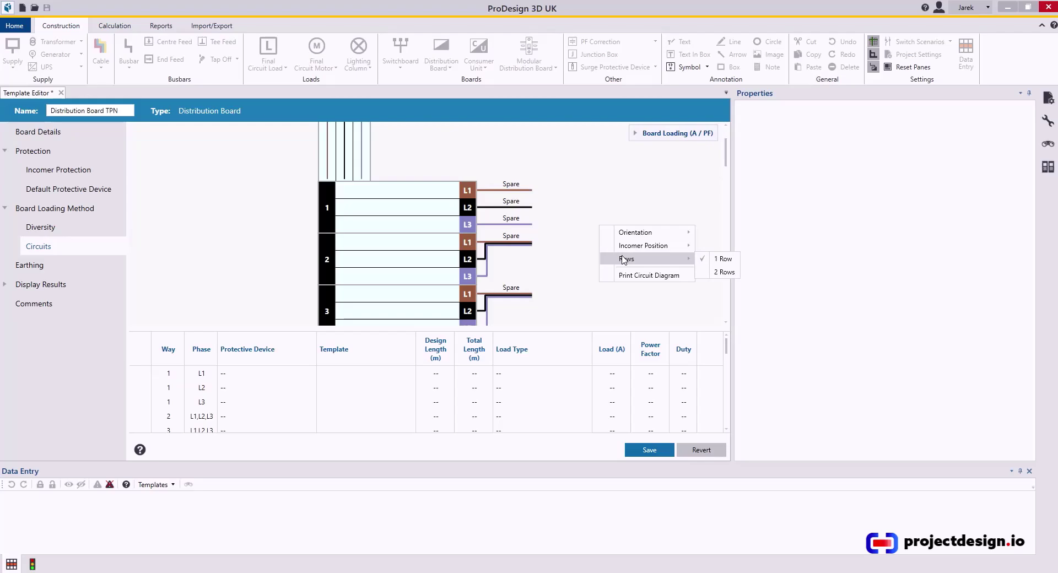
# Lay the board diagram out in 2 Rows and scroll to inspect the mirrored ways.
pyautogui.click(719, 271)
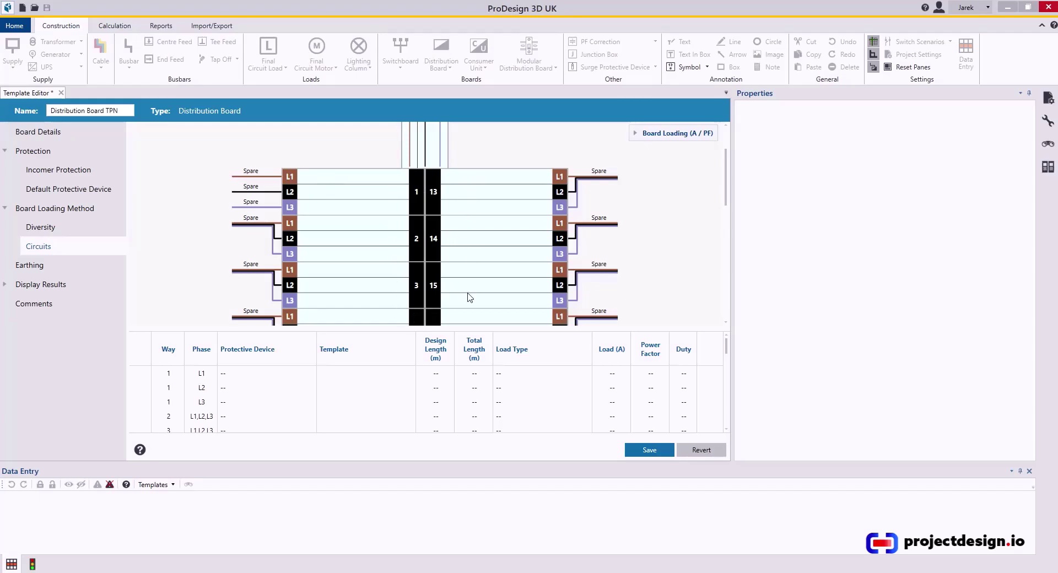
pyautogui.keyDown('ctrl'); pyautogui.scroll(-5, 400, 236); pyautogui.keyUp('ctrl')
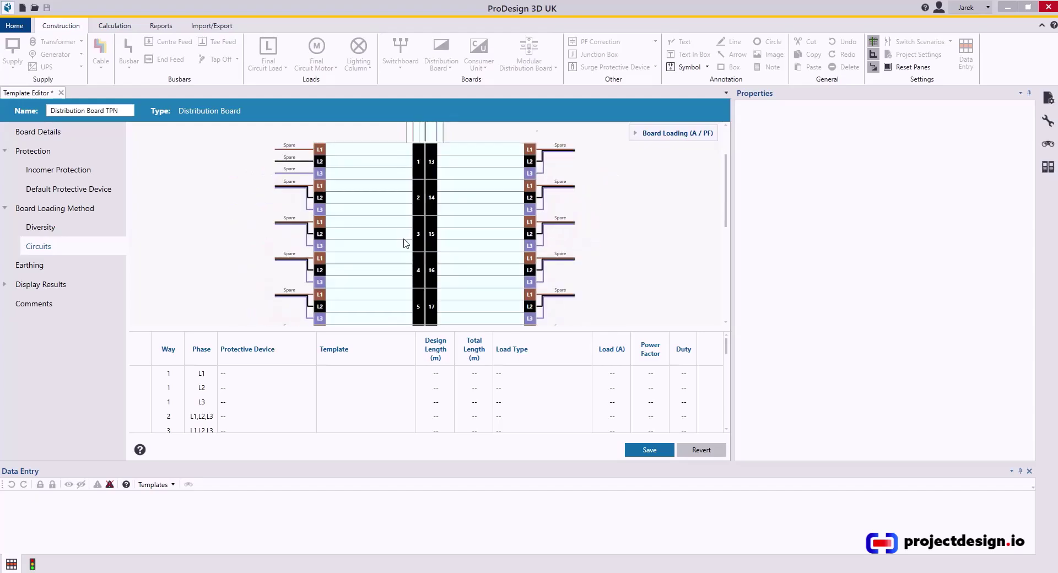
pyautogui.scroll(5, 402, 255)
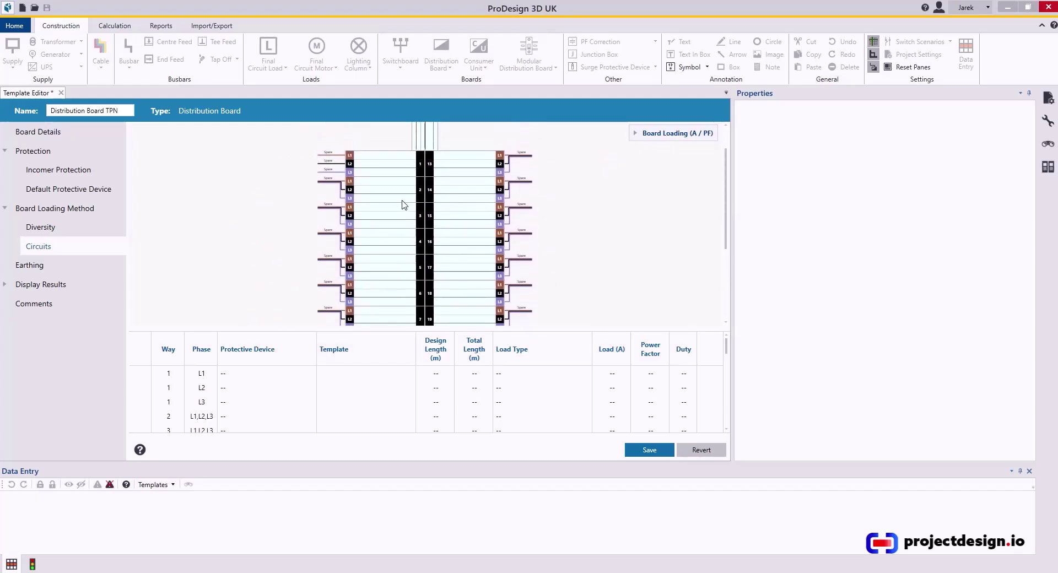
pyautogui.keyDown('ctrl'); pyautogui.scroll(3, 401, 173); pyautogui.keyUp('ctrl')
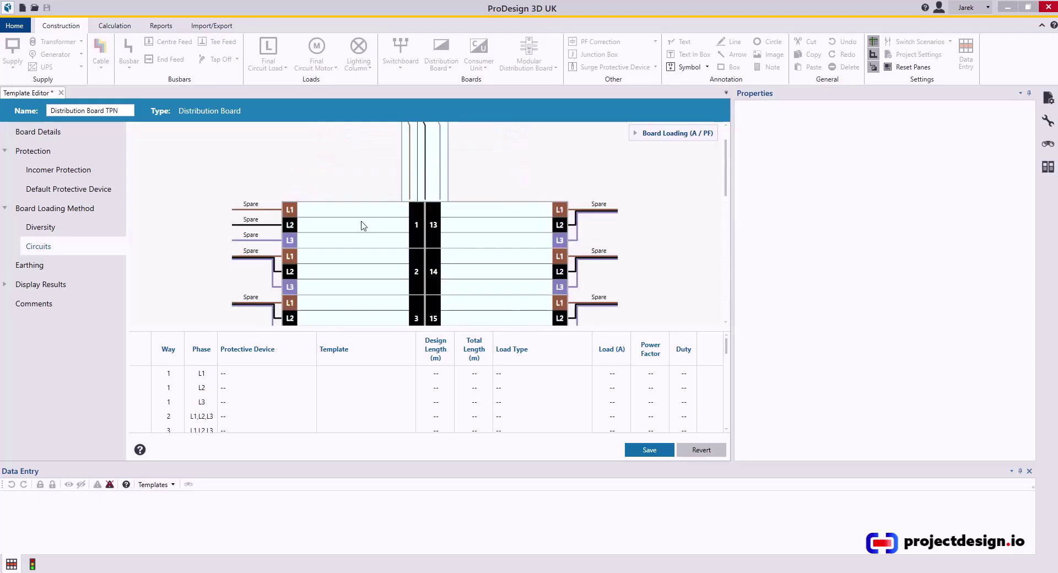
# Return the diagram to 1 Row, confirm Vertical orientation, and try the incomer at Bottom.
pyautogui.rightClick(626, 190)
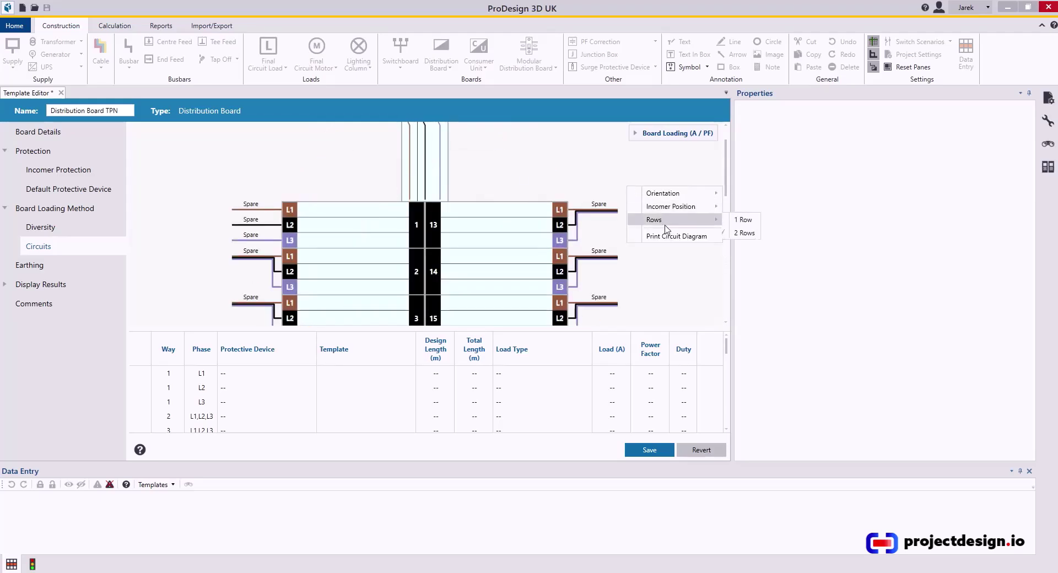
pyautogui.click(738, 231)
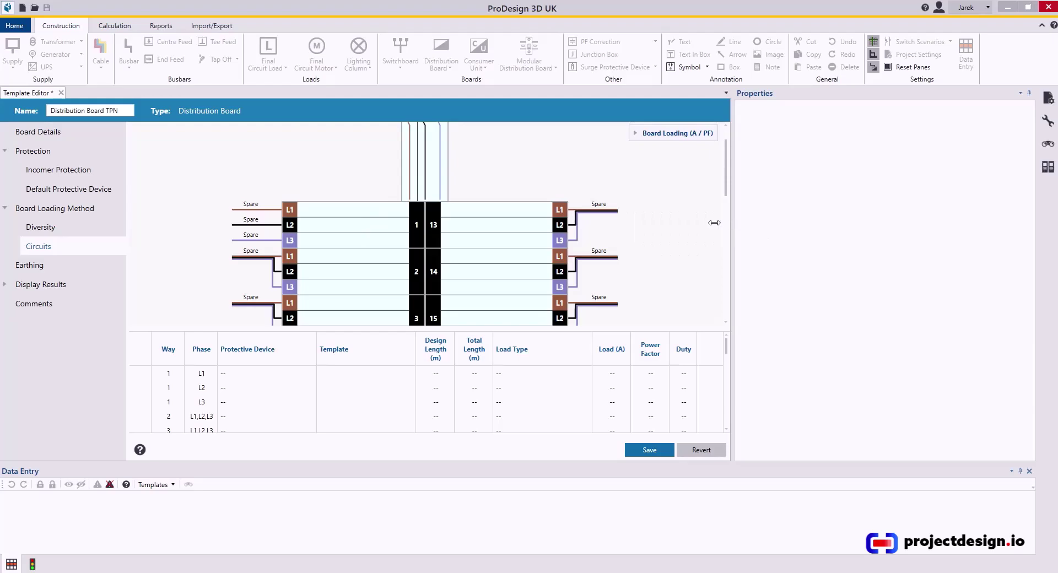
pyautogui.rightClick(614, 174)
pyautogui.moveTo(640, 181)
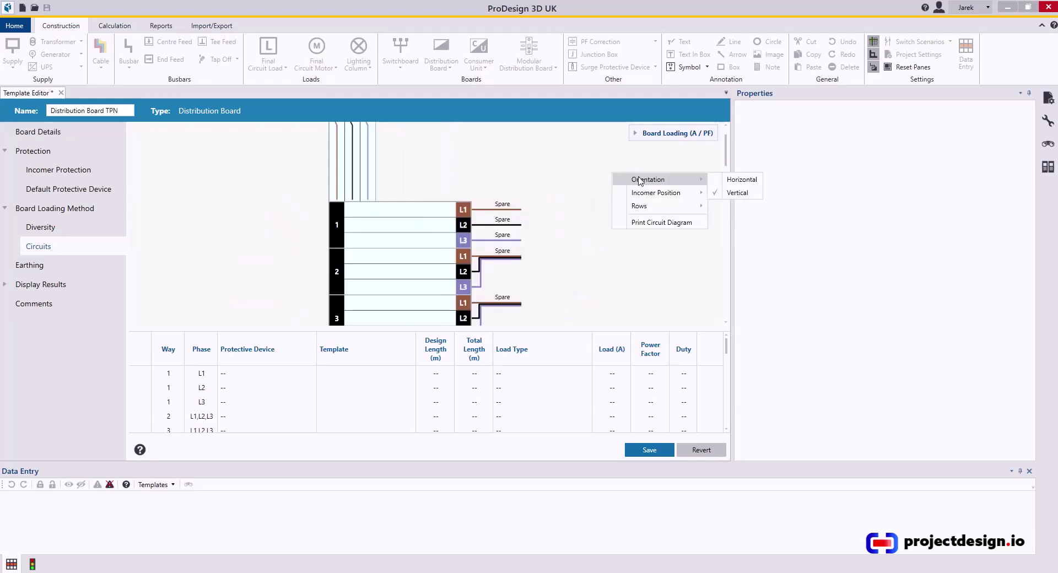
pyautogui.moveTo(638, 199)
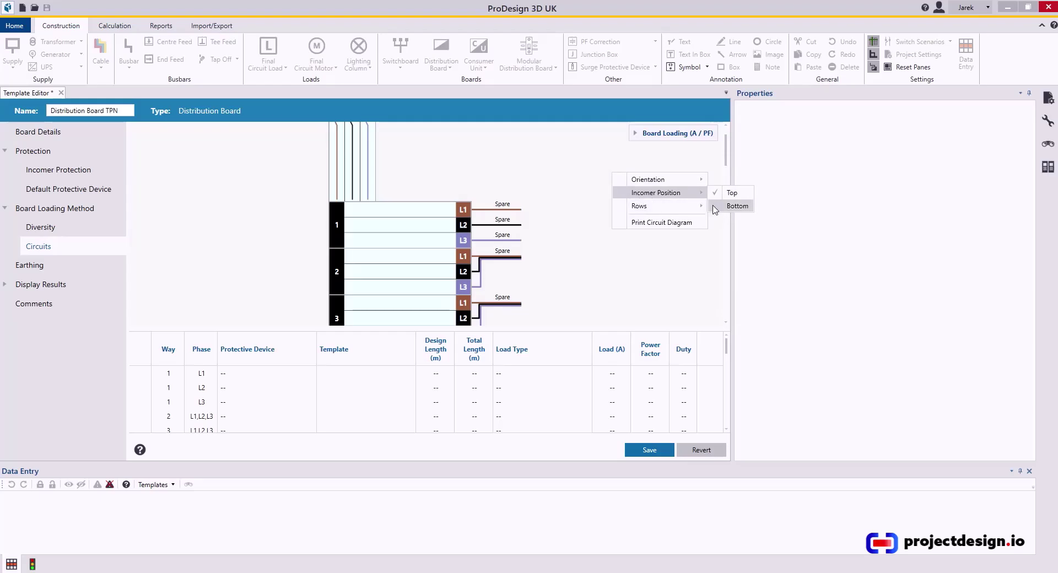
pyautogui.click(737, 206)
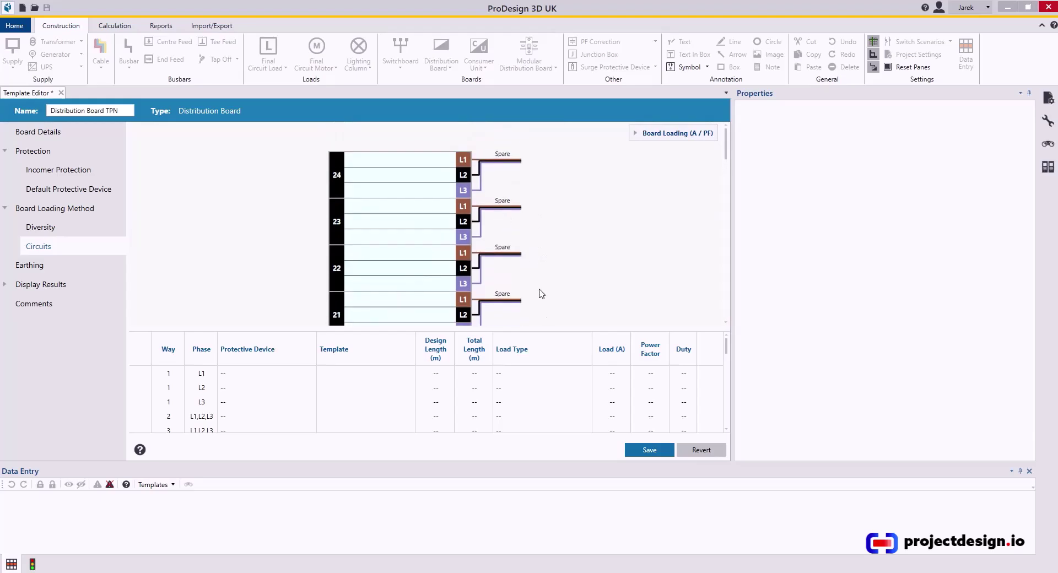
# Move the 160 A isolating switch incomer back to the Top of the board.
pyautogui.rightClick(558, 207)
pyautogui.moveTo(598, 240)
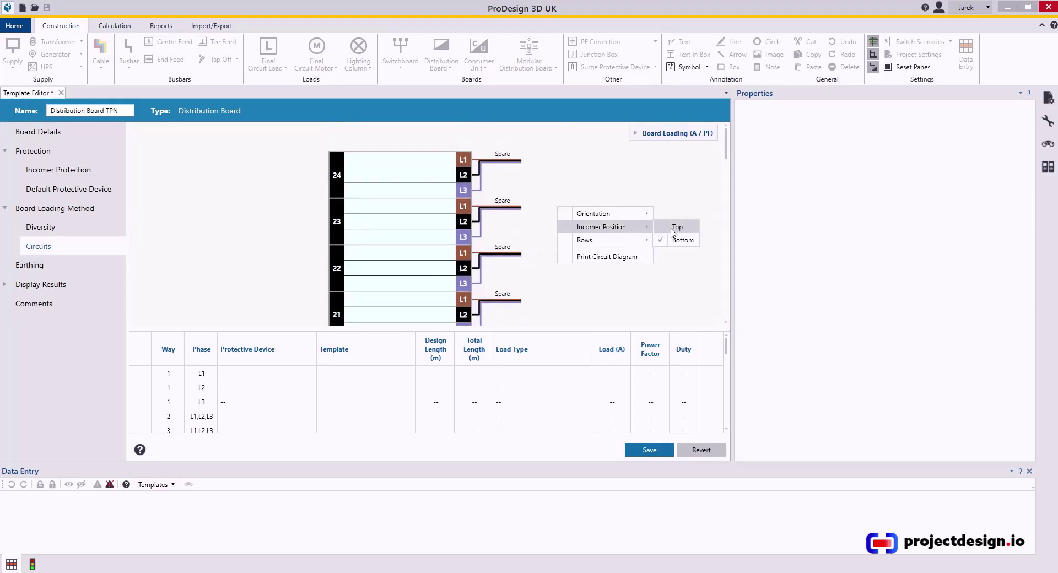
pyautogui.click(675, 230)
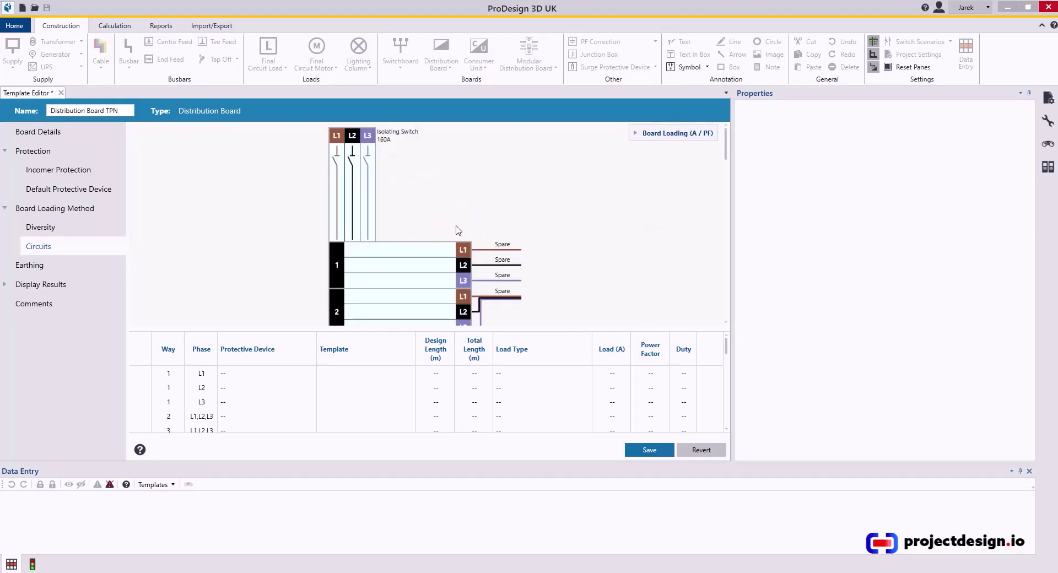
pyautogui.scroll(-5, 528, 212)
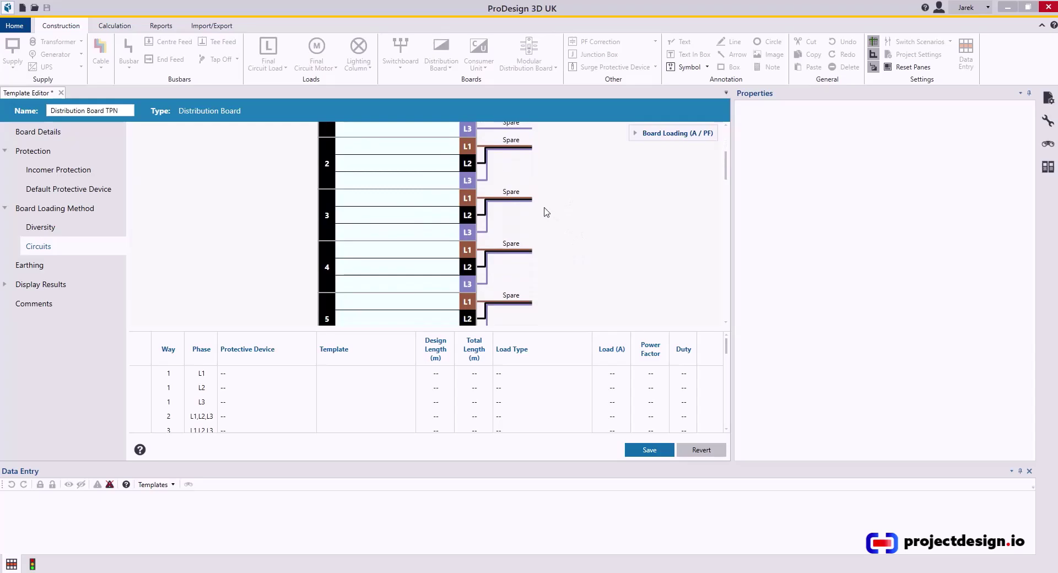
pyautogui.scroll(1, 544, 215)
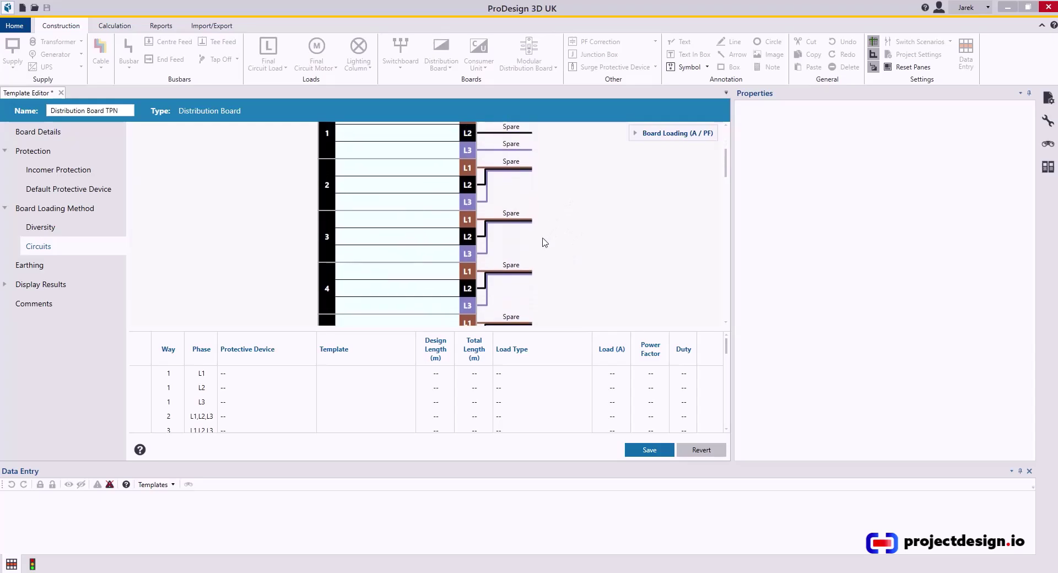
# Review Earthing, show Design Current L1/L2/L3 (Ib) in Display Results, and save the template.
pyautogui.click(38, 264)
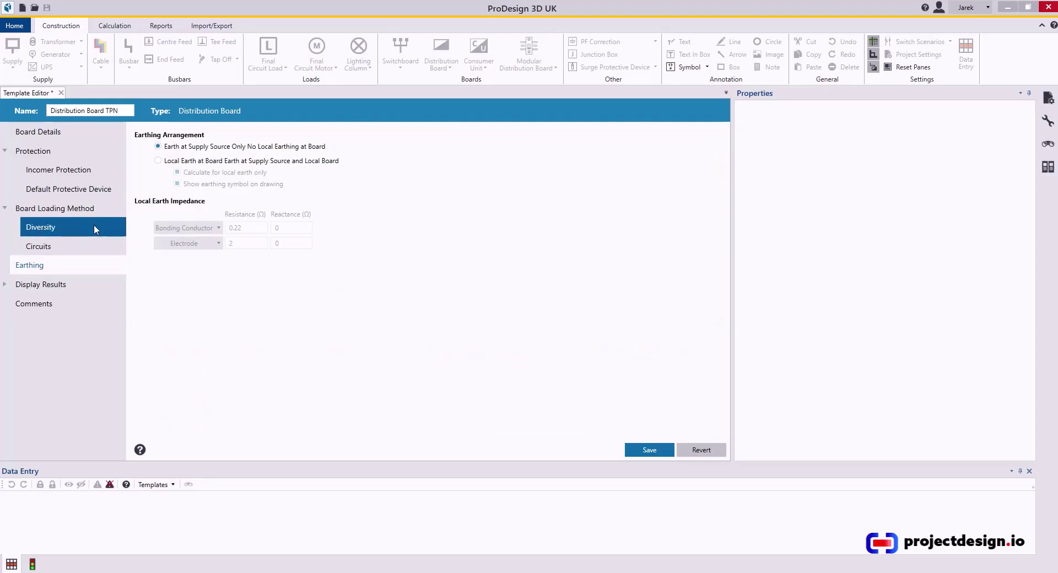
pyautogui.click(55, 286)
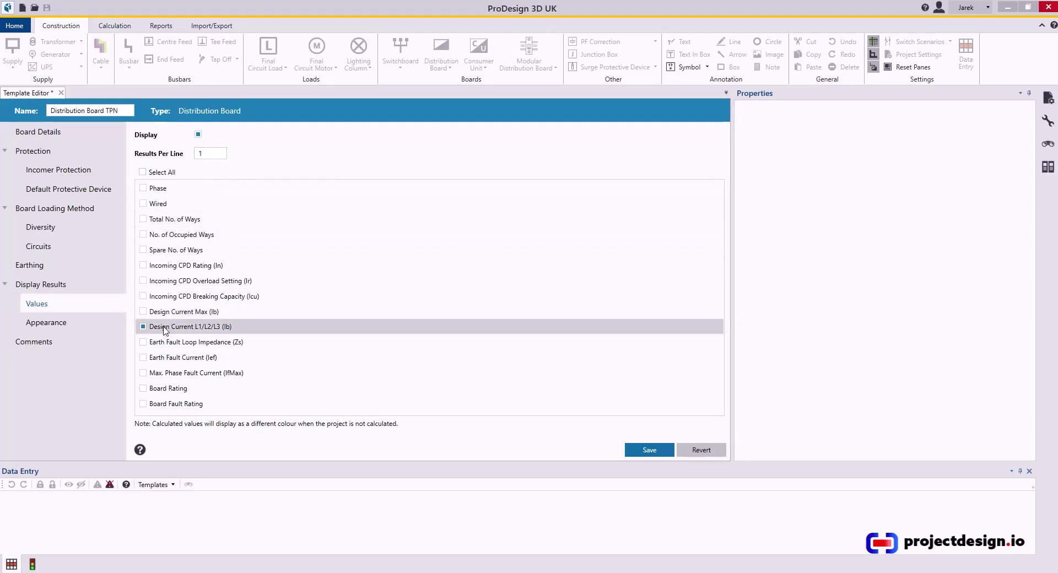
pyautogui.click(649, 449)
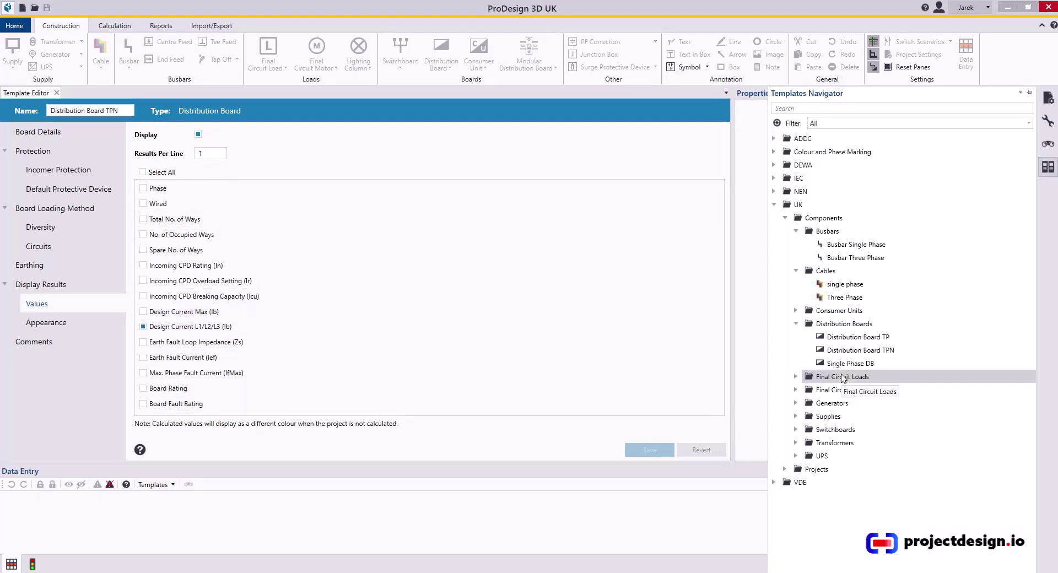